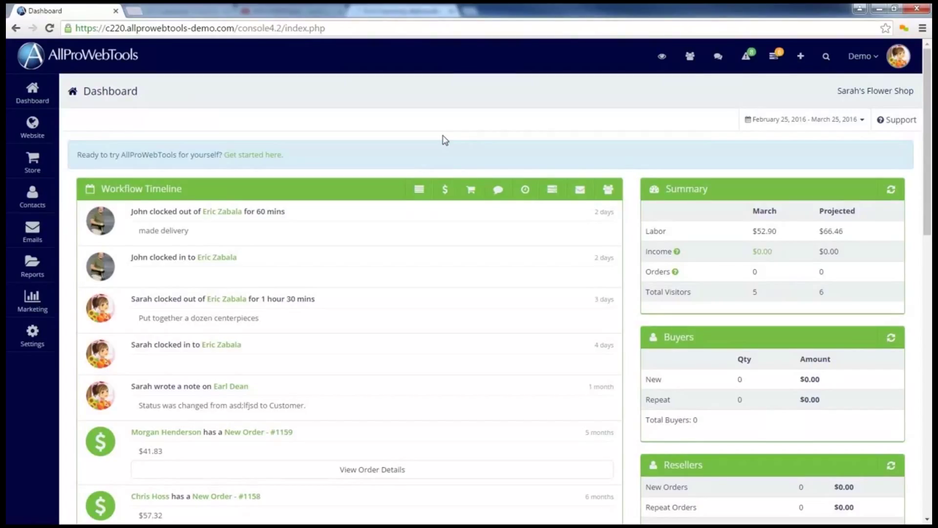
Step: Add the Commerce add-on at $15.00 per month from the account's available WebTools
{"action": "mouse_move", "coordinate": [40, 342]}
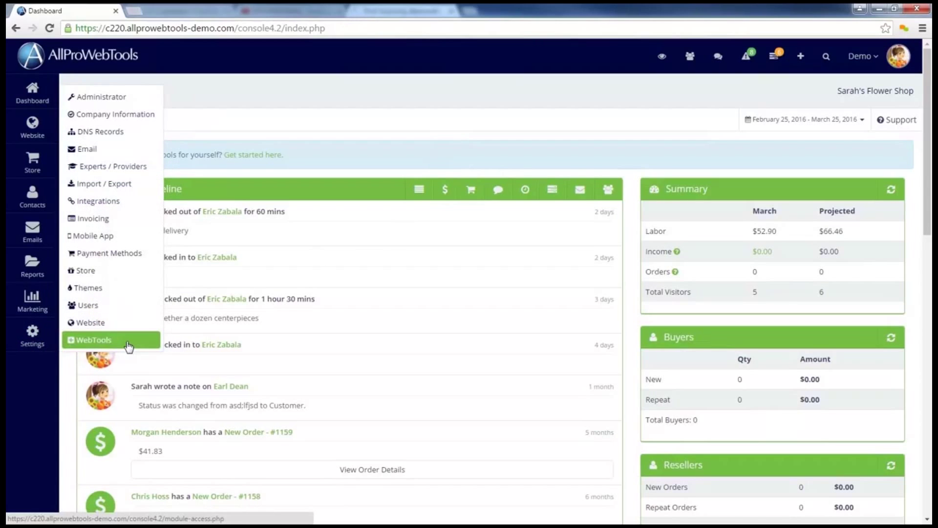
{"action": "left_click", "coordinate": [128, 340]}
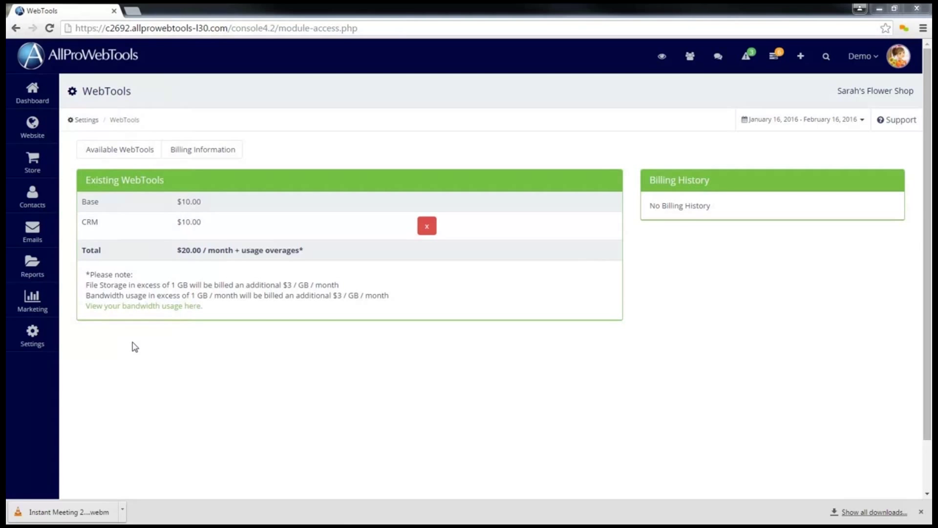
{"action": "left_click", "coordinate": [119, 152]}
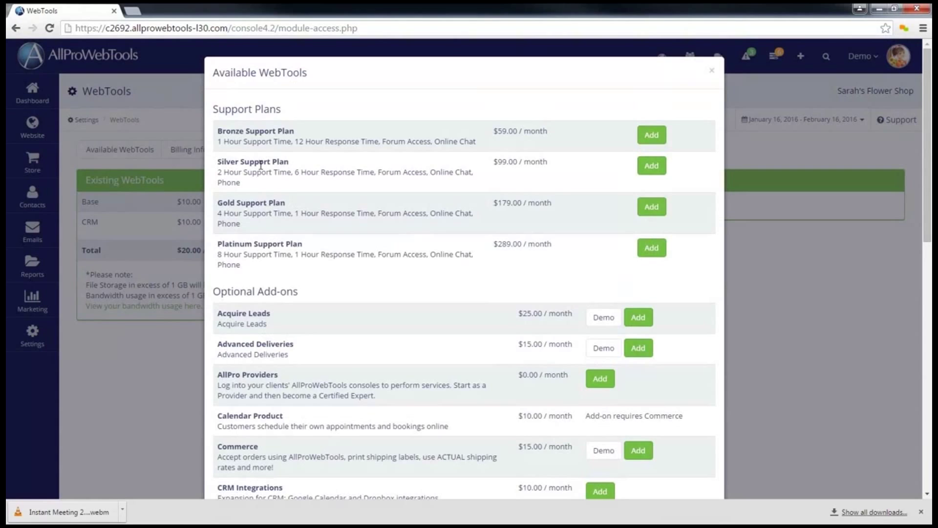
{"action": "scroll", "coordinate": [260, 165], "scroll_direction": "down", "scroll_amount": 4}
{"action": "mouse_move", "coordinate": [271, 266]}
{"action": "left_mouse_down"}
{"action": "mouse_move", "coordinate": [218, 283]}
{"action": "mouse_move", "coordinate": [268, 267]}
{"action": "left_mouse_up"}
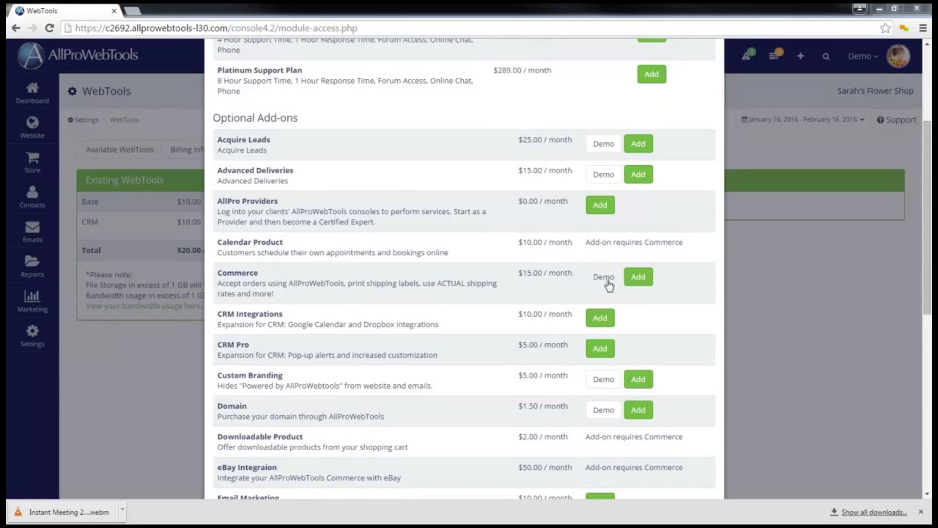
{"action": "left_click", "coordinate": [637, 282]}
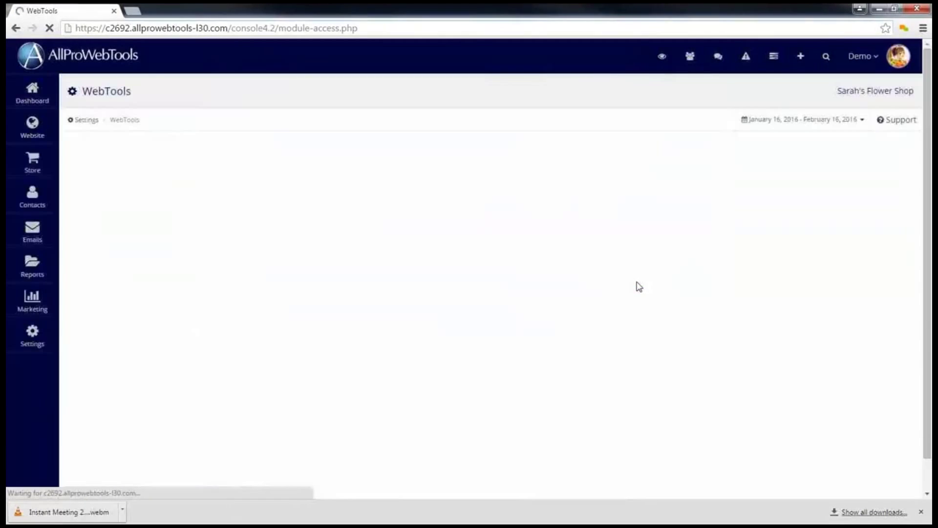
{"action": "mouse_move", "coordinate": [128, 251]}
{"action": "left_mouse_down"}
{"action": "mouse_move", "coordinate": [102, 244]}
{"action": "mouse_move", "coordinate": [118, 261]}
{"action": "mouse_move", "coordinate": [127, 248]}
{"action": "left_mouse_up"}
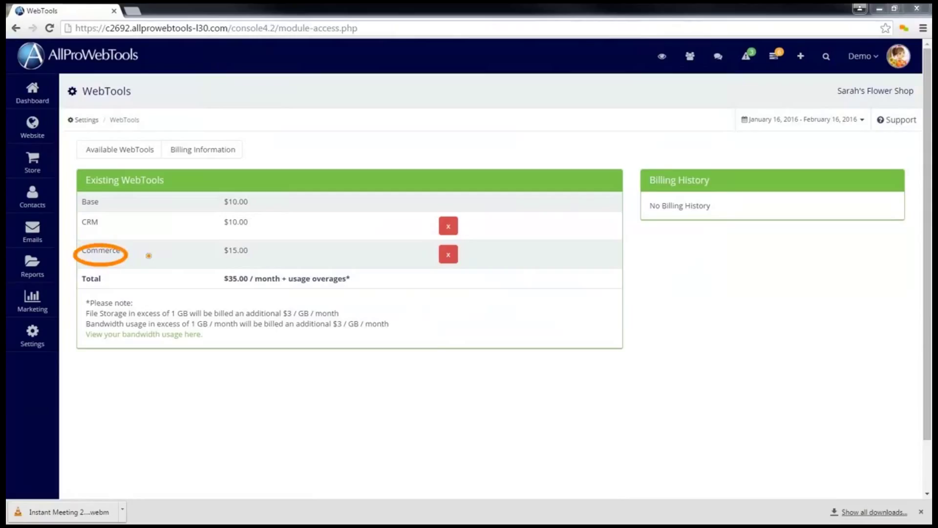
{"action": "key", "text": "Escape"}
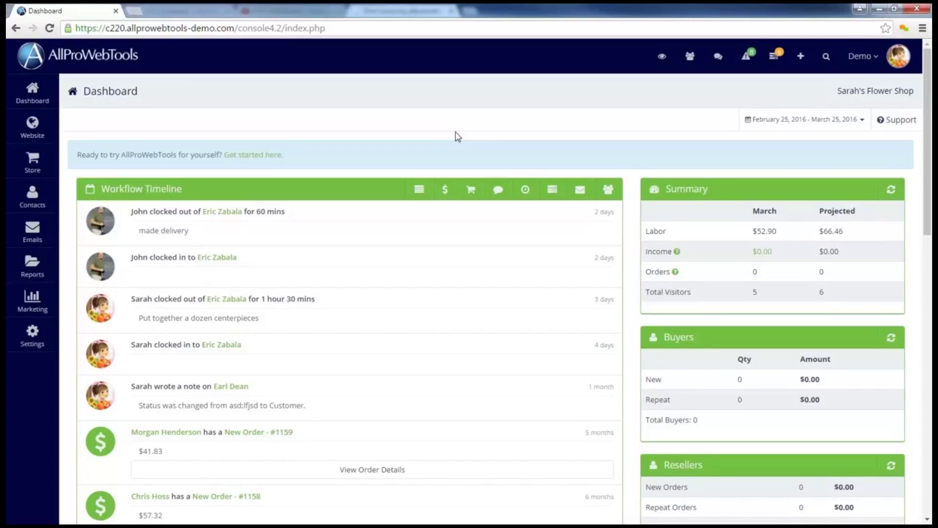
Step: View the timecard page, and open the Create Labor Invoices page from the store's orders
{"action": "left_click", "coordinate": [866, 59]}
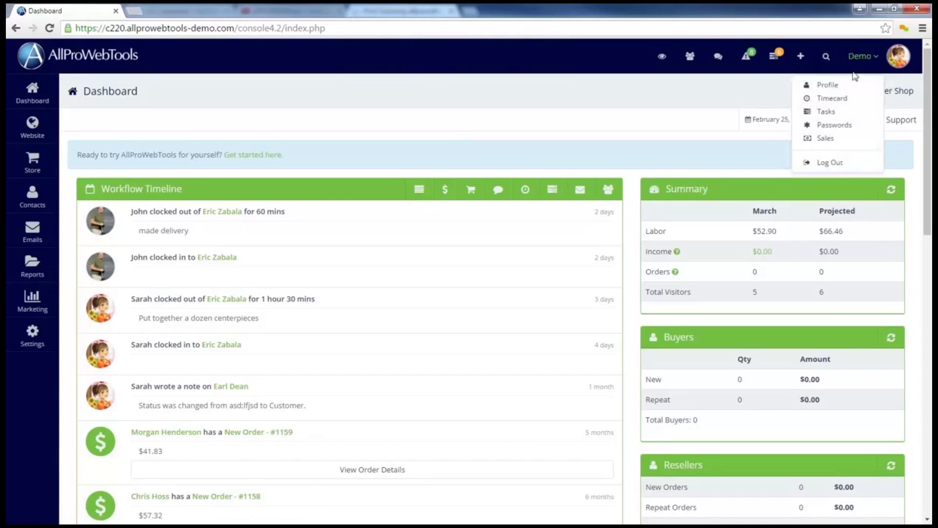
{"action": "left_click", "coordinate": [839, 107]}
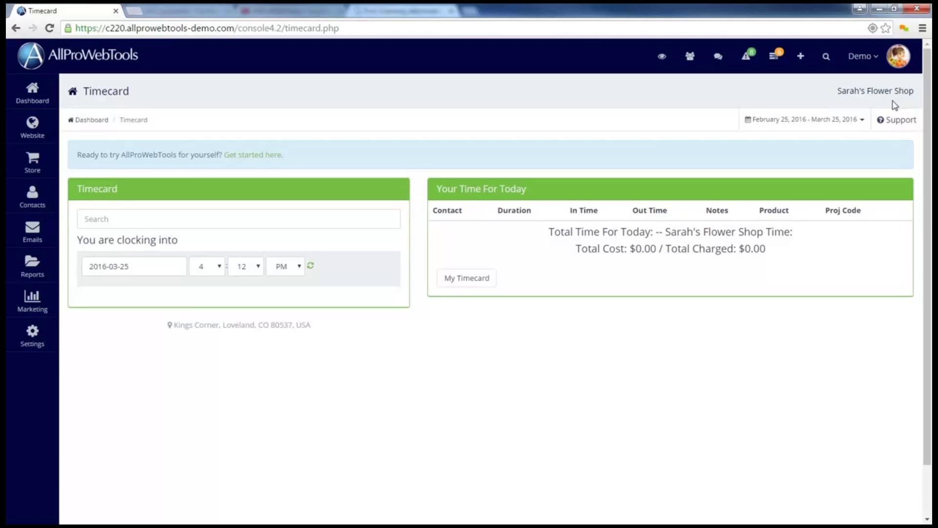
{"action": "mouse_move", "coordinate": [30, 165]}
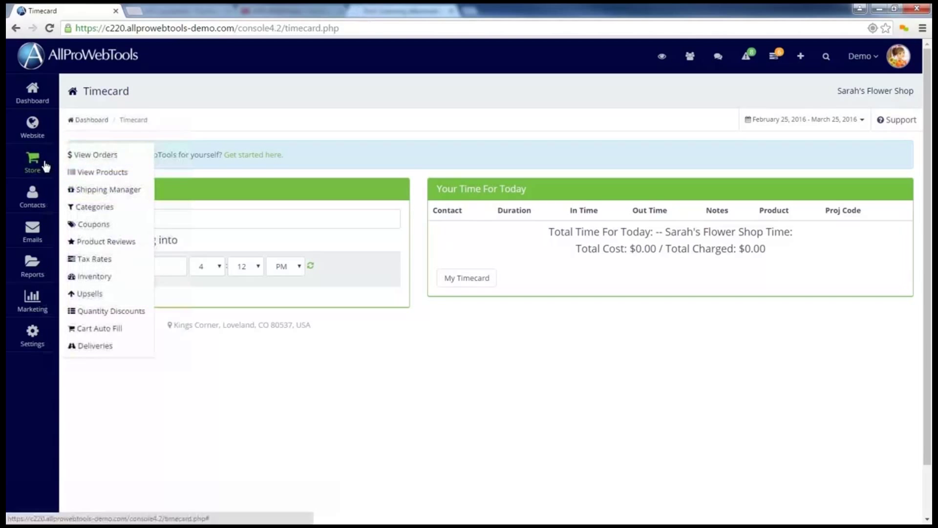
{"action": "left_click", "coordinate": [116, 156]}
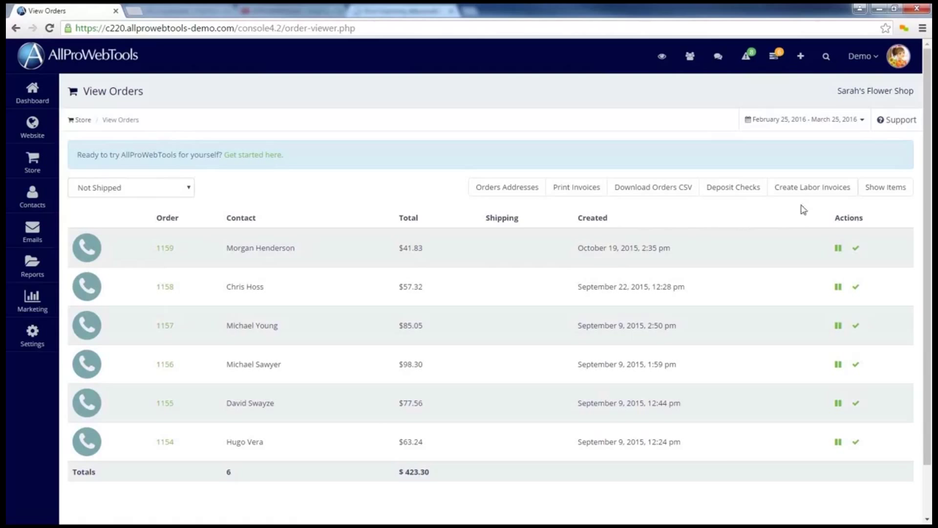
{"action": "left_click", "coordinate": [826, 195]}
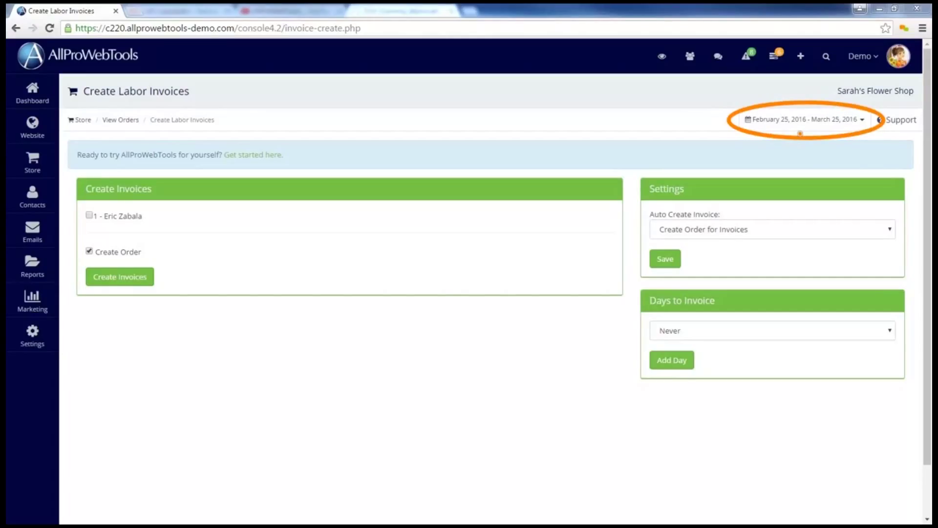
Step: Try the Last Month range for the labor invoices, and set the date range to This Month
{"action": "left_click", "coordinate": [838, 121]}
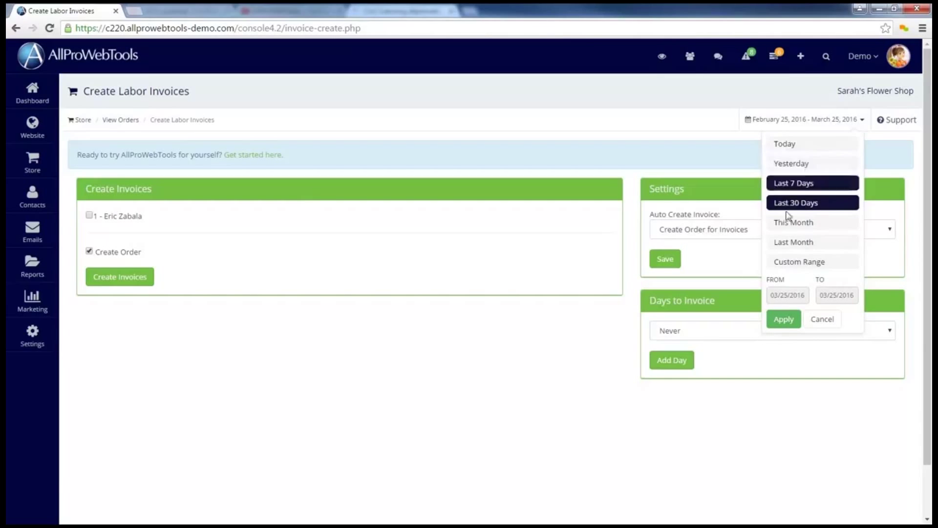
{"action": "left_click", "coordinate": [801, 242]}
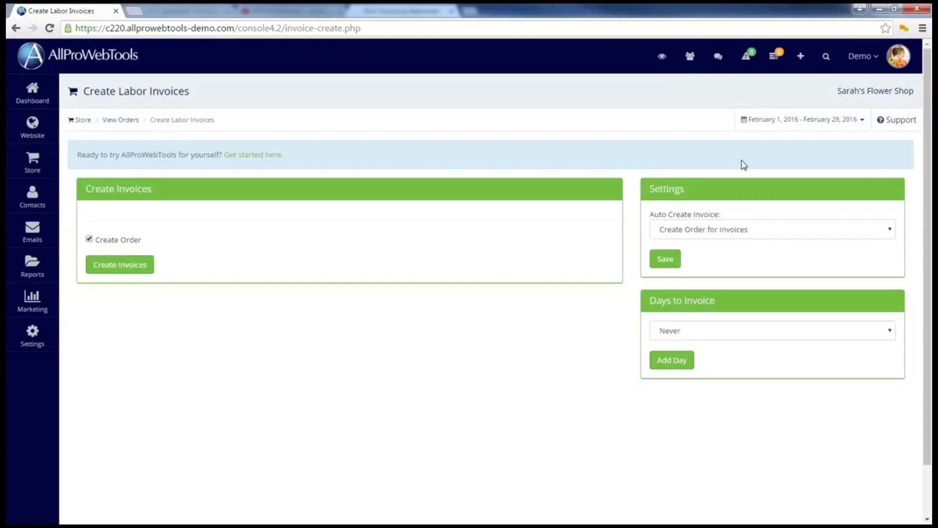
{"action": "left_click", "coordinate": [806, 121]}
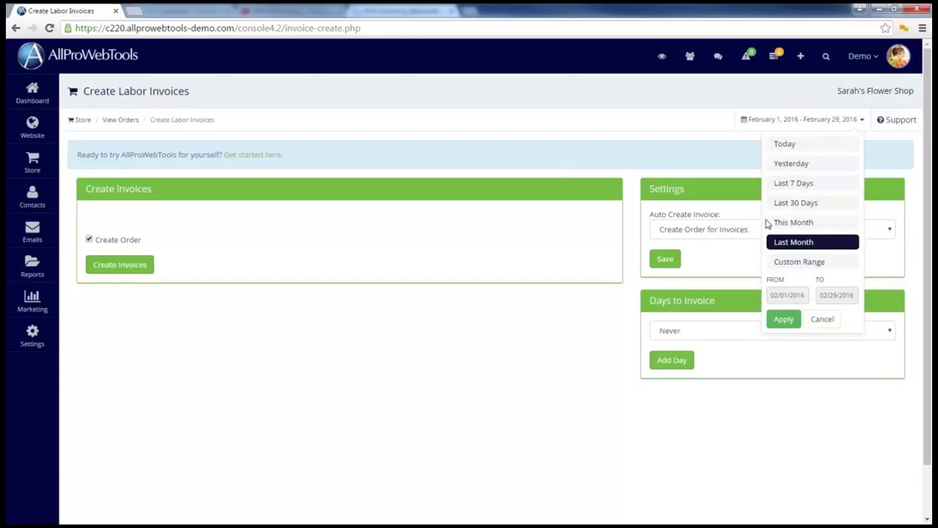
{"action": "left_click", "coordinate": [785, 223]}
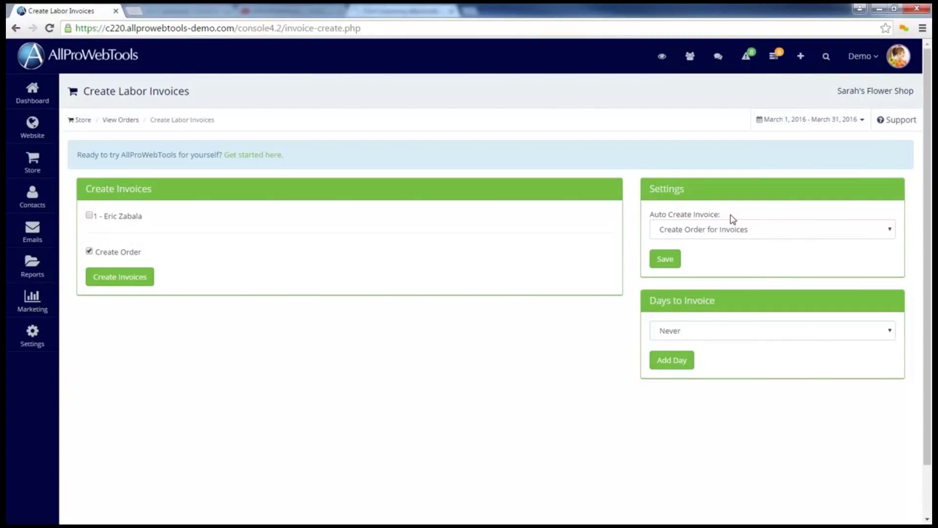
Step: Set Auto Create Invoice to Create Cart for Invoices and save the invoice settings
{"action": "mouse_move", "coordinate": [684, 178]}
{"action": "left_mouse_down"}
{"action": "mouse_move", "coordinate": [635, 184]}
{"action": "mouse_move", "coordinate": [704, 215]}
{"action": "mouse_move", "coordinate": [683, 177]}
{"action": "left_mouse_up"}
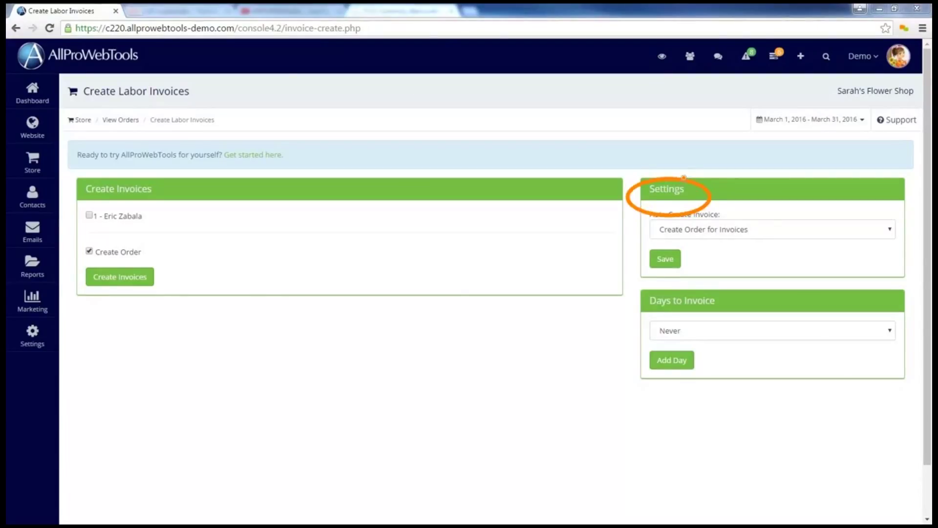
{"action": "key", "text": "Escape"}
{"action": "left_click", "coordinate": [767, 230]}
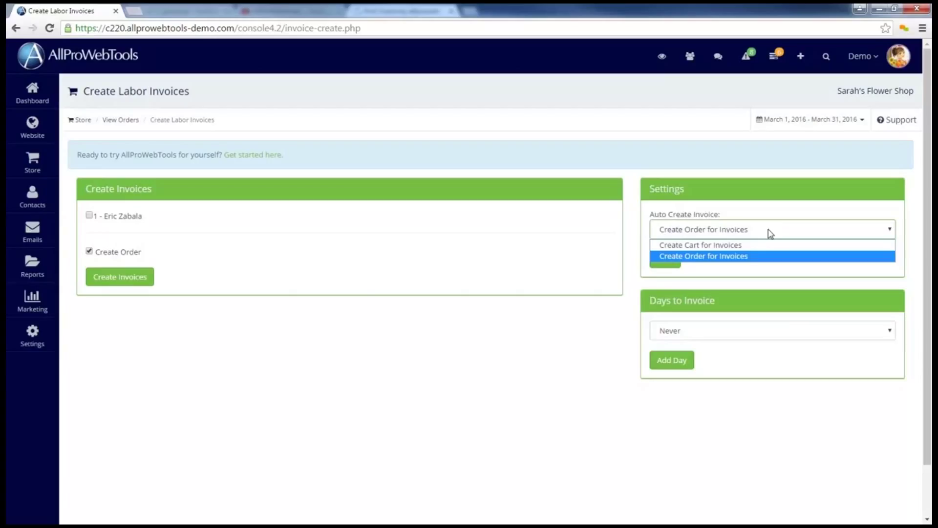
{"action": "left_click", "coordinate": [742, 245]}
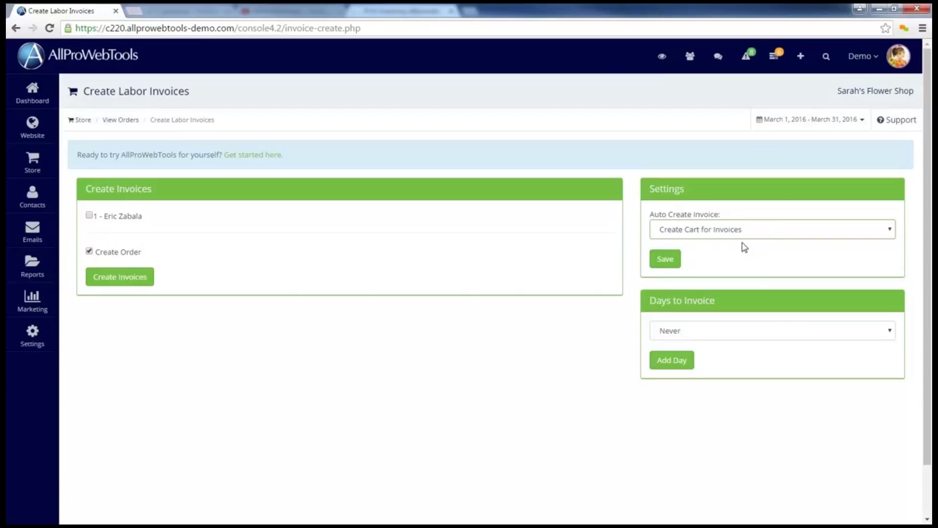
{"action": "left_click", "coordinate": [665, 259]}
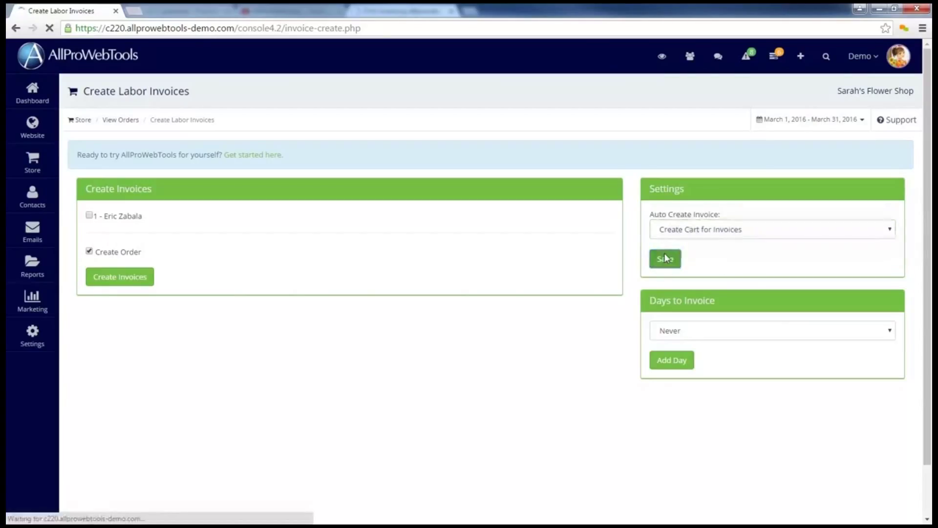
{"action": "left_click_drag", "start_coordinate": [151, 252], "coordinate": [73, 251]}
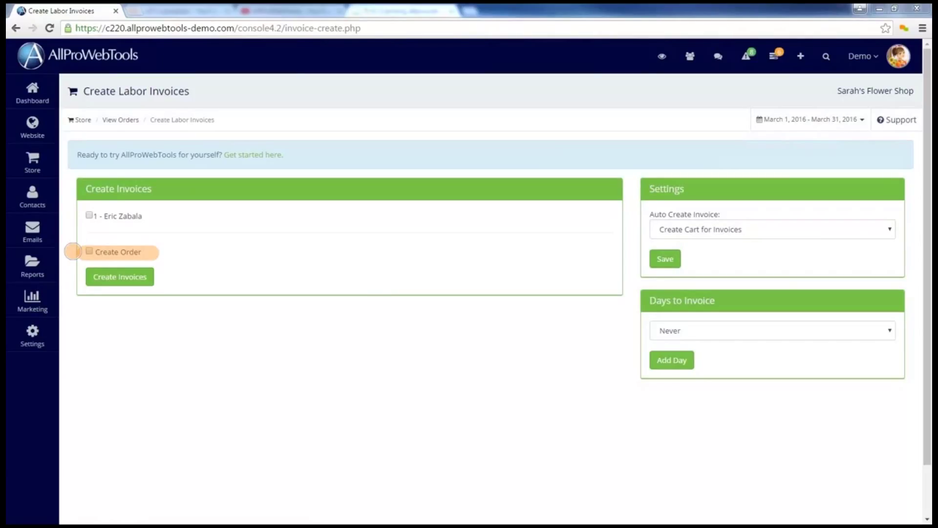
Step: Choose 1 for Days to Invoice and select the listed client for invoice creation
{"action": "mouse_move", "coordinate": [732, 292]}
{"action": "left_mouse_down"}
{"action": "mouse_move", "coordinate": [625, 308]}
{"action": "mouse_move", "coordinate": [733, 315]}
{"action": "mouse_move", "coordinate": [716, 290]}
{"action": "left_mouse_up"}
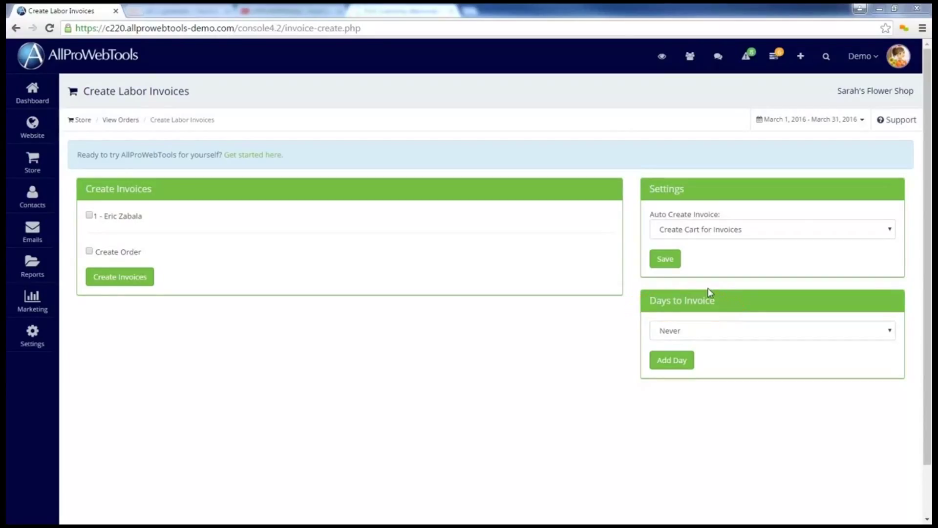
{"action": "left_click", "coordinate": [731, 329]}
{"action": "left_click", "coordinate": [684, 118]}
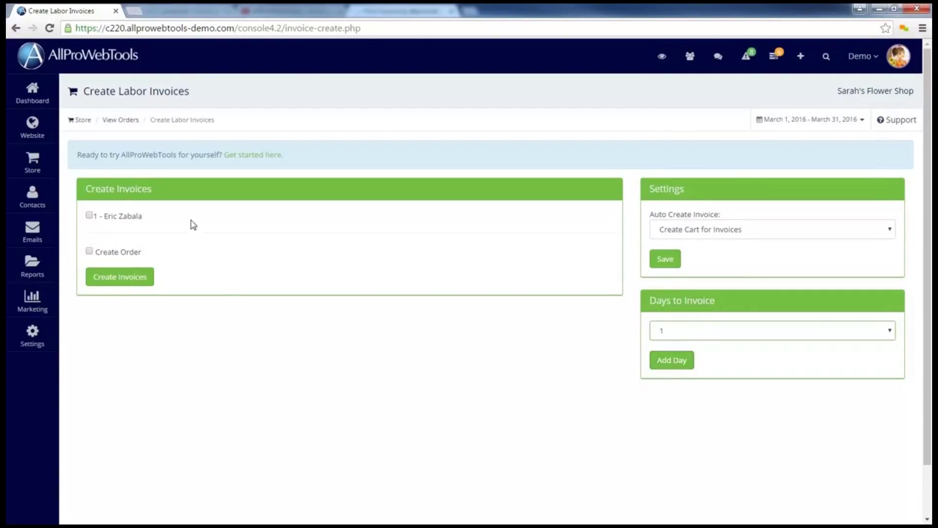
{"action": "left_click", "coordinate": [90, 216]}
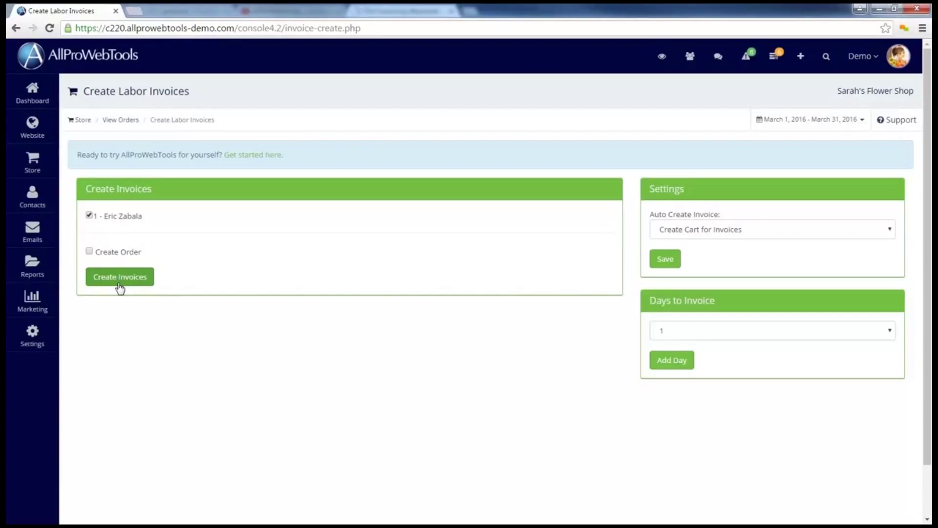
Step: Open the Labor by Client report and look up the labor entries of the client selected for invoicing
{"action": "mouse_move", "coordinate": [43, 262]}
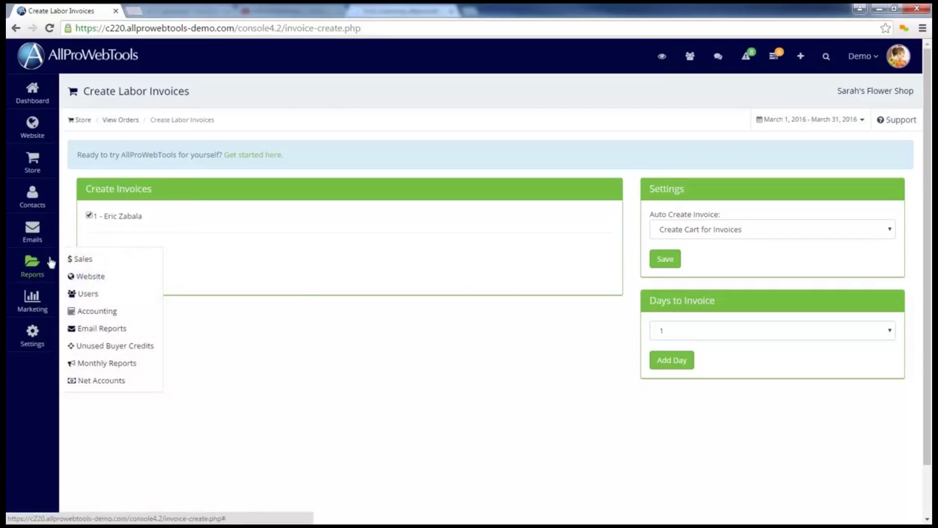
{"action": "mouse_move", "coordinate": [102, 294]}
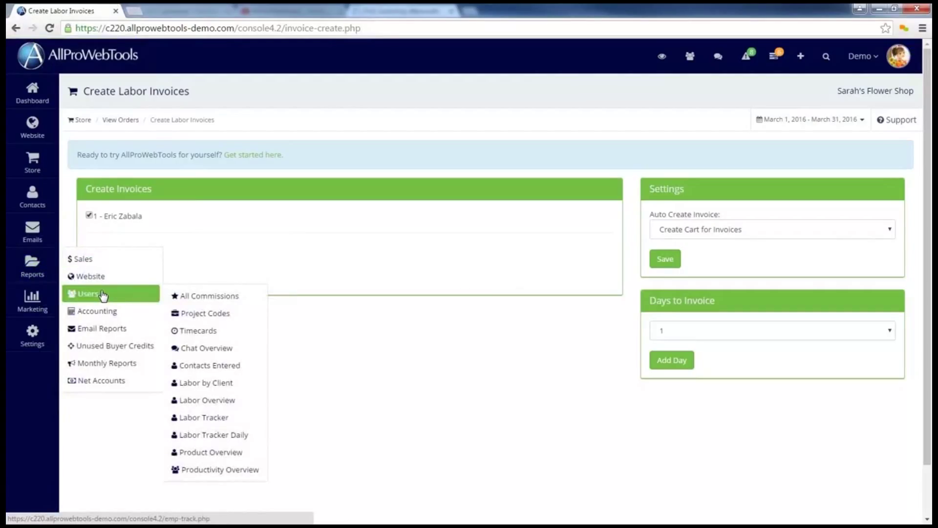
{"action": "left_click", "coordinate": [216, 383]}
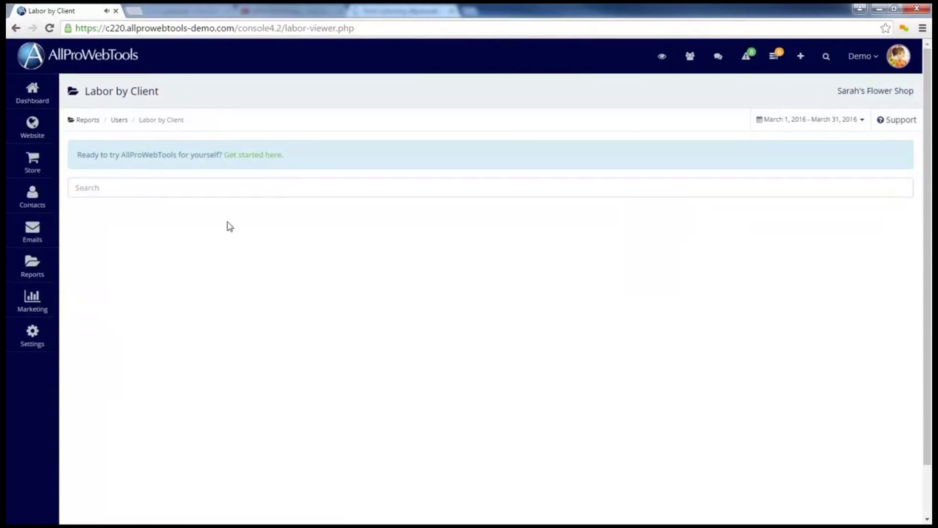
{"action": "left_click", "coordinate": [206, 191]}
{"action": "type", "text": "eric"}
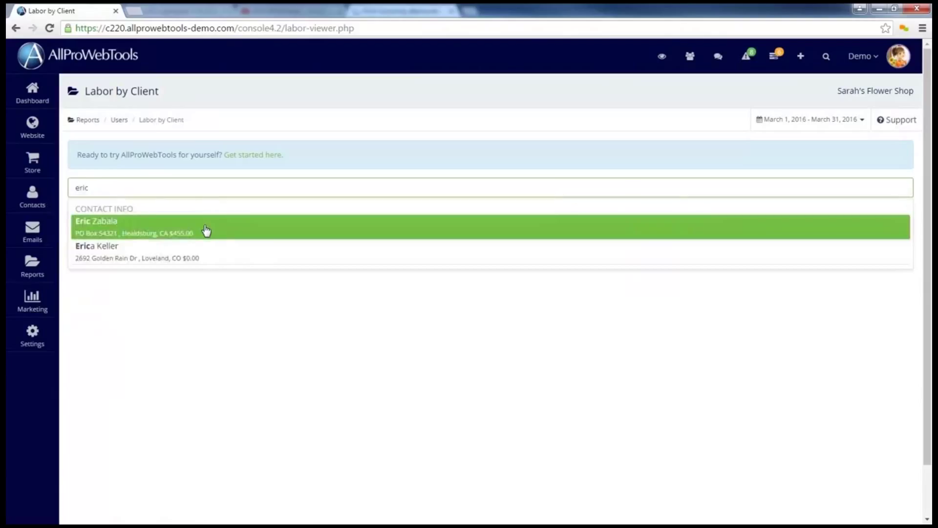
{"action": "left_click", "coordinate": [206, 230]}
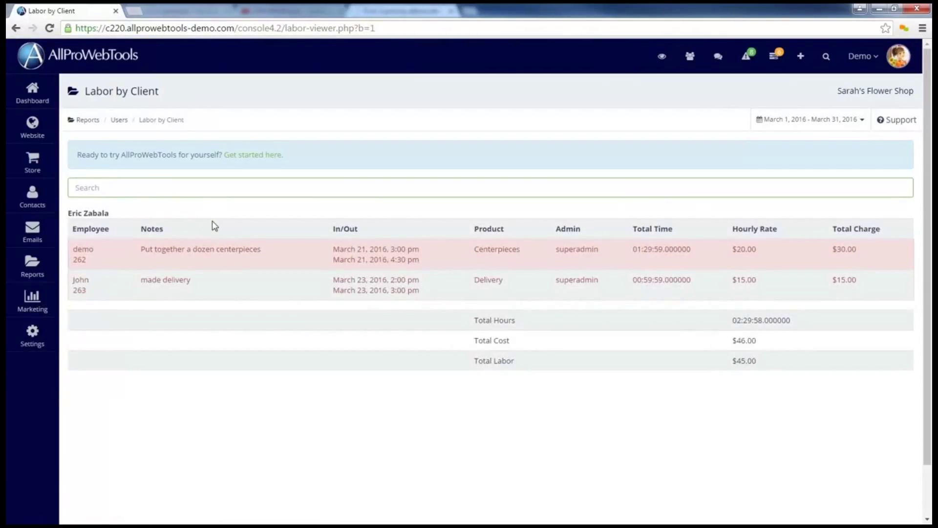
{"action": "mouse_move", "coordinate": [803, 105]}
{"action": "left_mouse_down"}
{"action": "mouse_move", "coordinate": [808, 141]}
{"action": "mouse_move", "coordinate": [757, 102]}
{"action": "left_mouse_up"}
{"action": "key", "text": "Escape"}
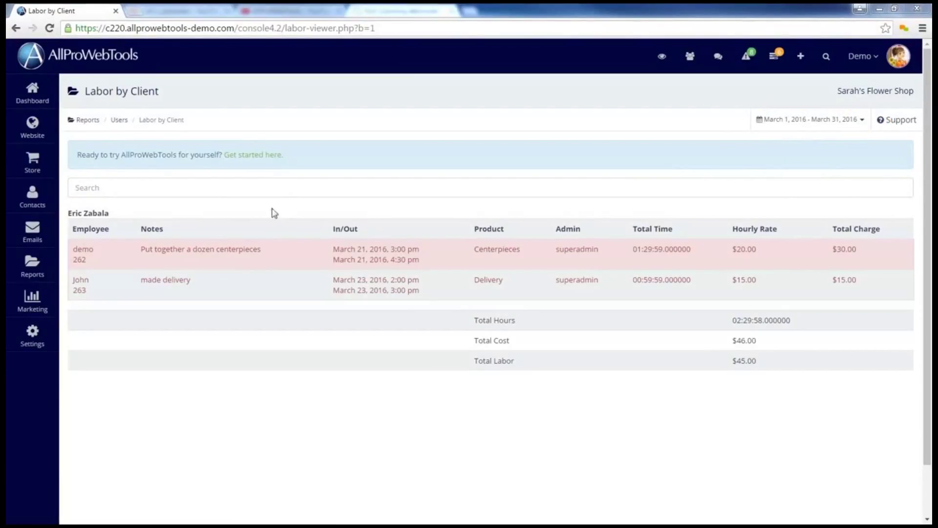
{"action": "left_click_drag", "start_coordinate": [130, 279], "coordinate": [208, 280]}
Step: Open the Labor Tracker Daily report in a new browser tab and switch to it
{"action": "mouse_move", "coordinate": [40, 273]}
{"action": "mouse_move", "coordinate": [94, 296]}
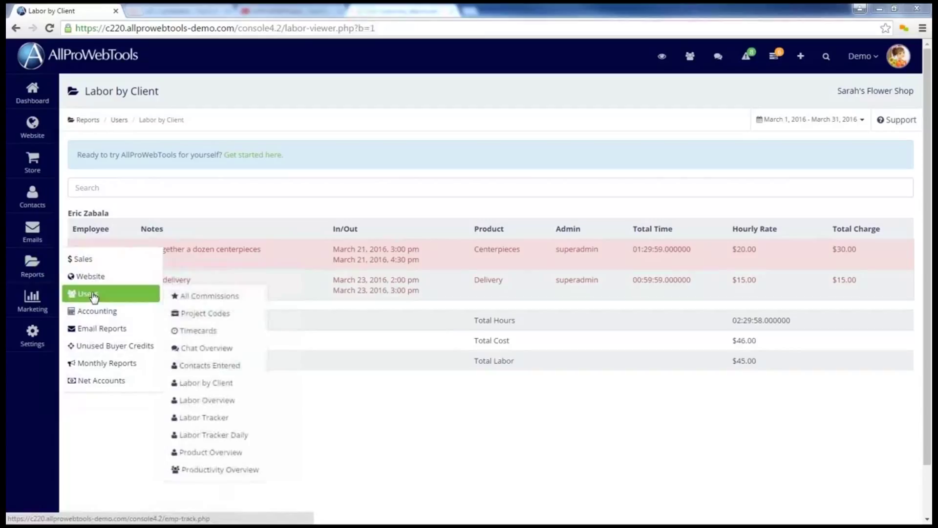
{"action": "right_click", "coordinate": [195, 438]}
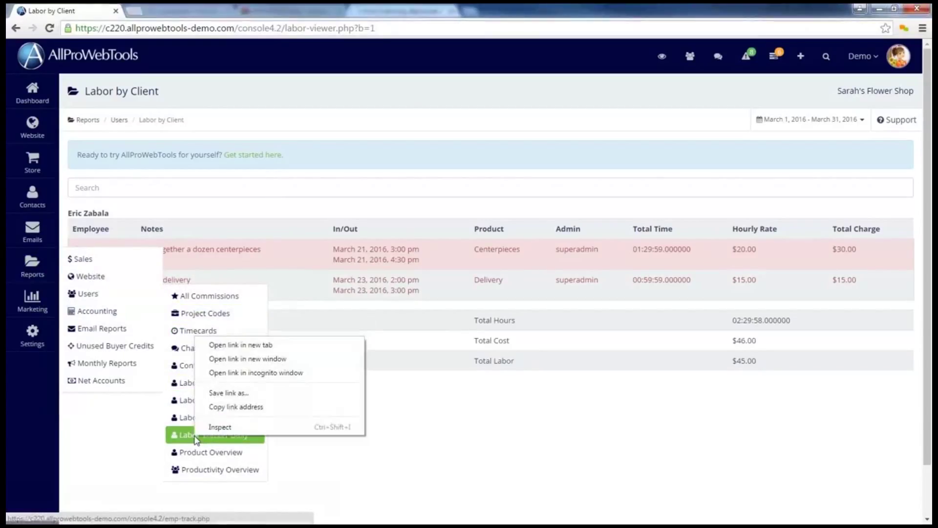
{"action": "left_click", "coordinate": [270, 347]}
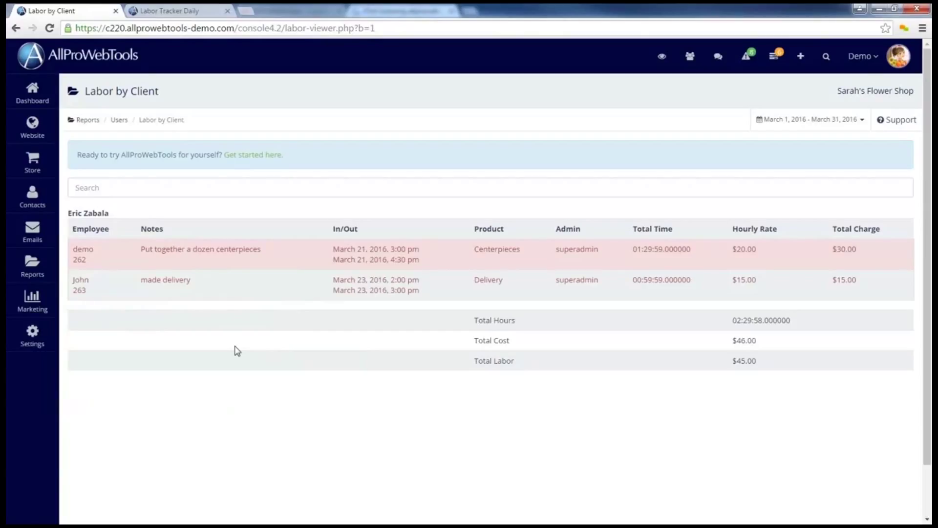
{"action": "left_click", "coordinate": [161, 10]}
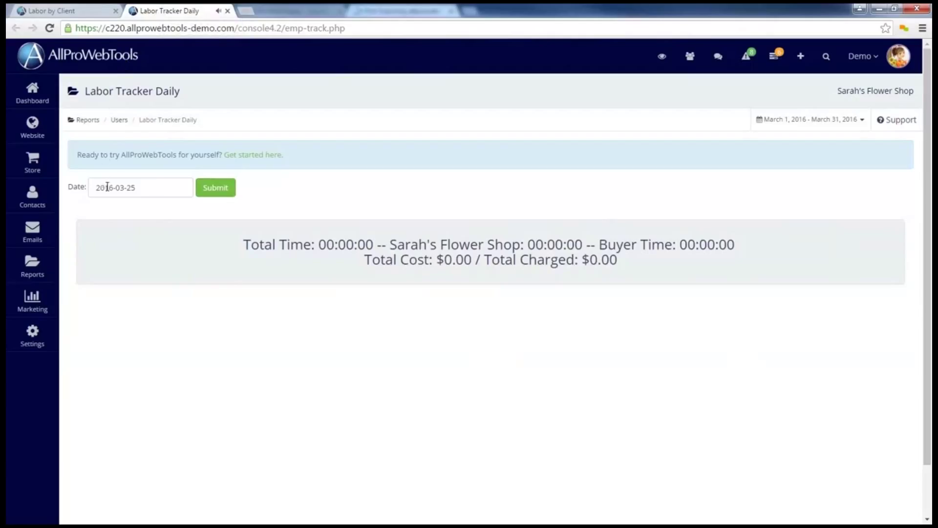
Step: Check the delivery entry's date in the Labor by Client report and show the daily labor tracker for 2016-03-23
{"action": "left_click", "coordinate": [155, 185]}
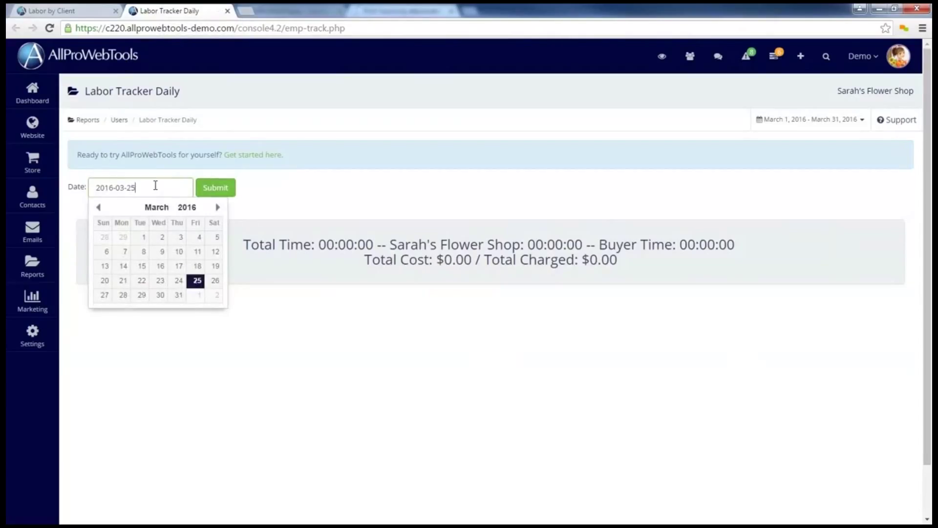
{"action": "left_click", "coordinate": [71, 11]}
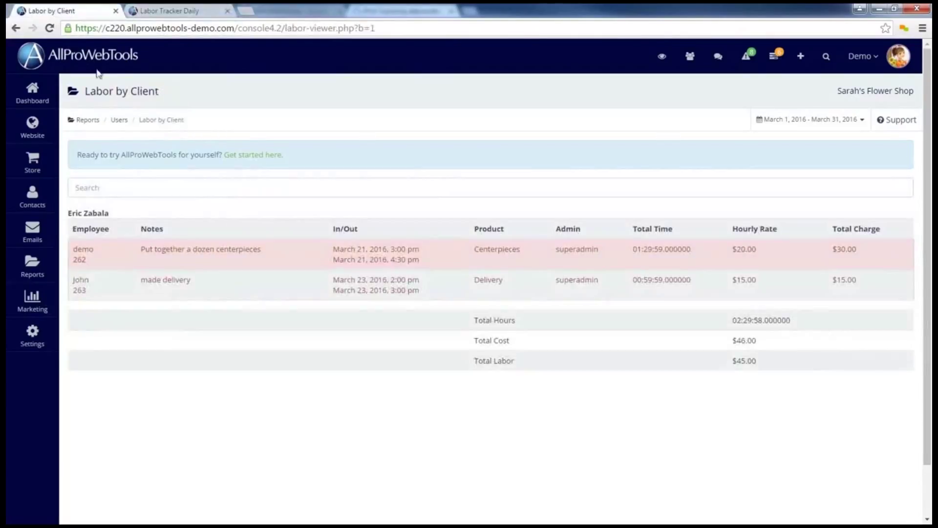
{"action": "left_click_drag", "start_coordinate": [318, 285], "coordinate": [423, 283]}
{"action": "left_click", "coordinate": [188, 12]}
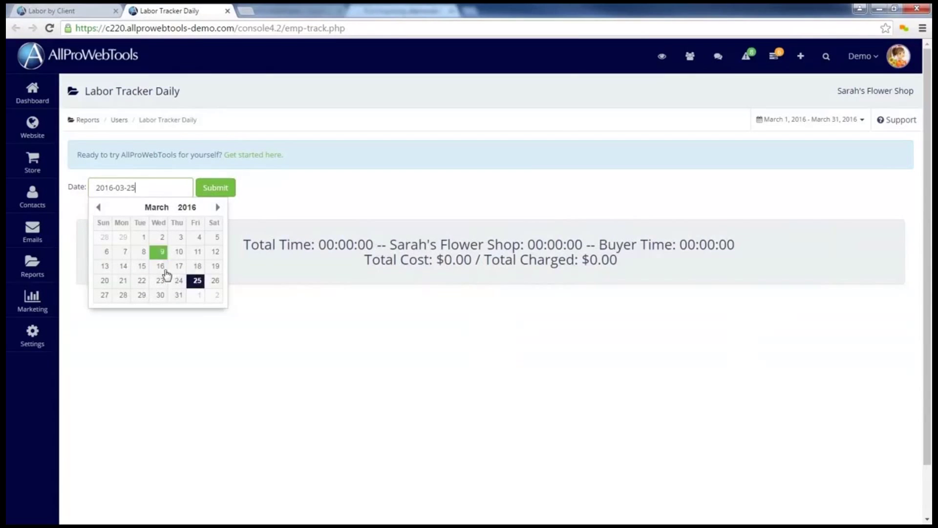
{"action": "left_click", "coordinate": [165, 288]}
{"action": "left_click", "coordinate": [230, 191]}
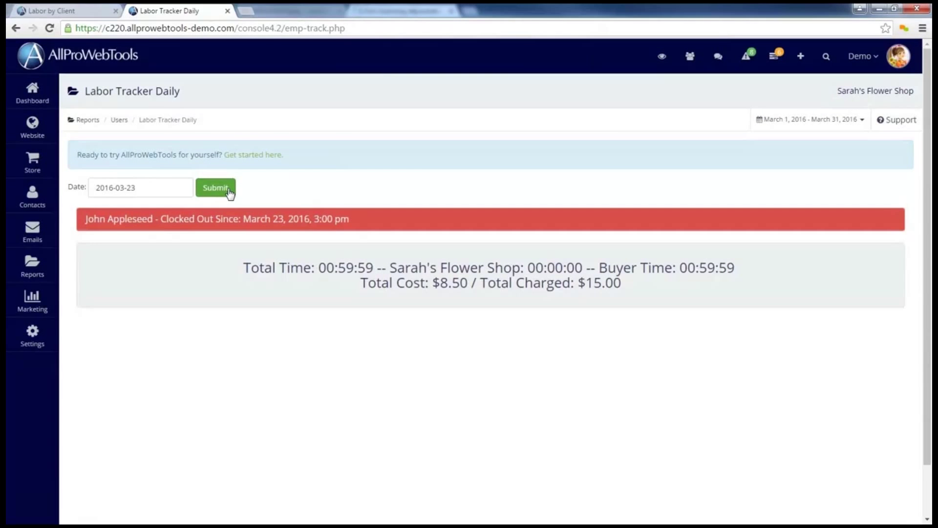
Step: Expand the employee's labor entries and save the delivery note as "Delivered a dozen centerpieces to the reception hall"
{"action": "left_click", "coordinate": [189, 225]}
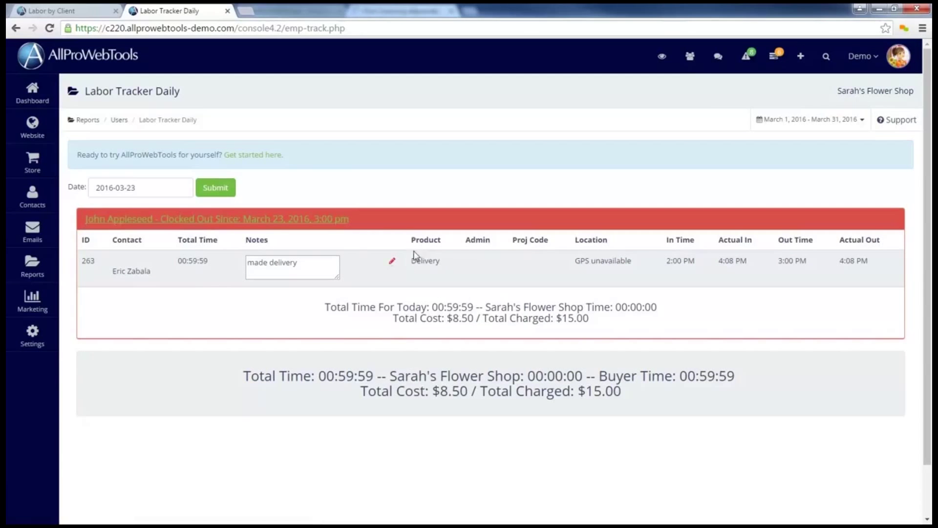
{"action": "left_click", "coordinate": [392, 261]}
{"action": "type", "text": "Delivered a dozen centerpieces to the reception hall"}
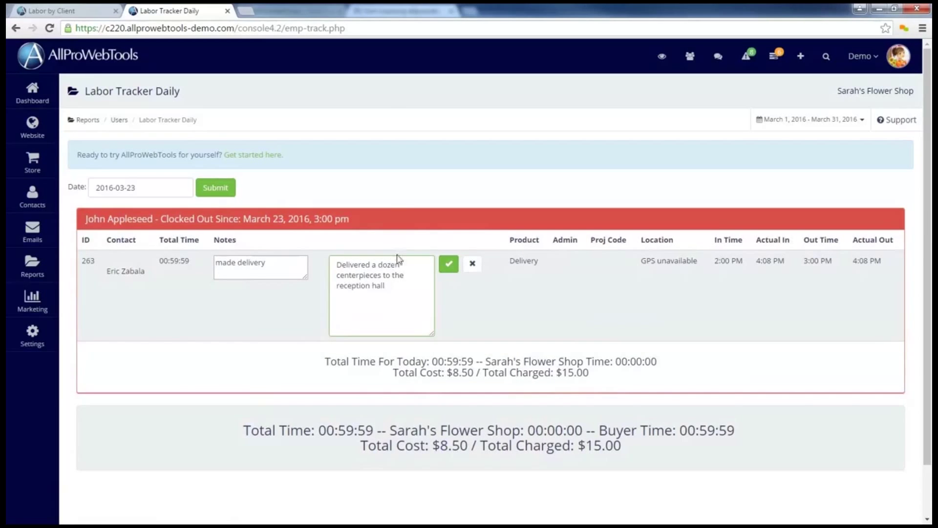
{"action": "left_click", "coordinate": [448, 264]}
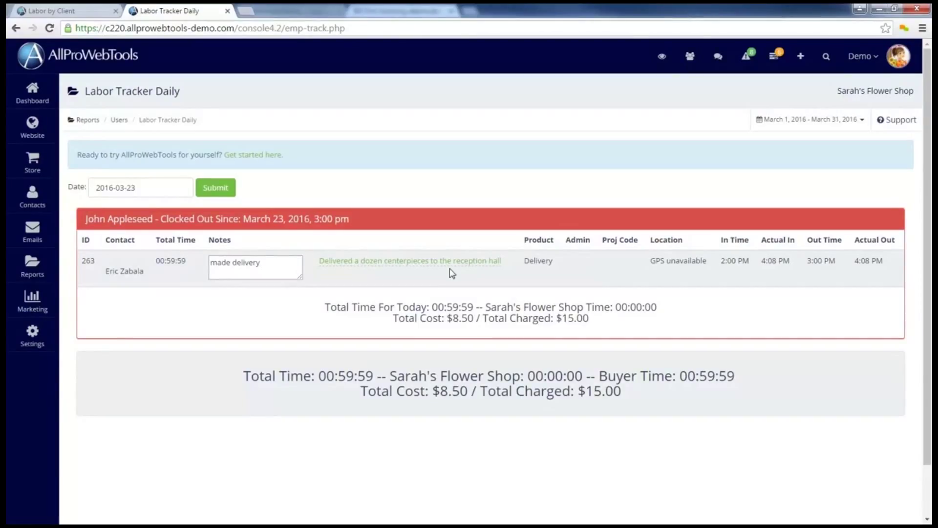
Step: Go to Create Labor Invoices from the store orders and create the listed client's invoice with Create Order left unselected
{"action": "mouse_move", "coordinate": [46, 159]}
{"action": "left_click", "coordinate": [94, 161]}
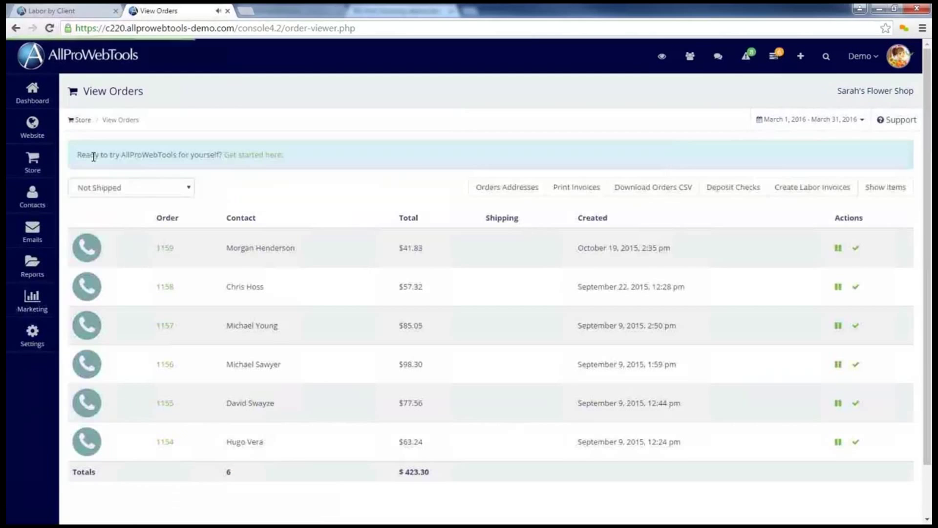
{"action": "left_click", "coordinate": [786, 188]}
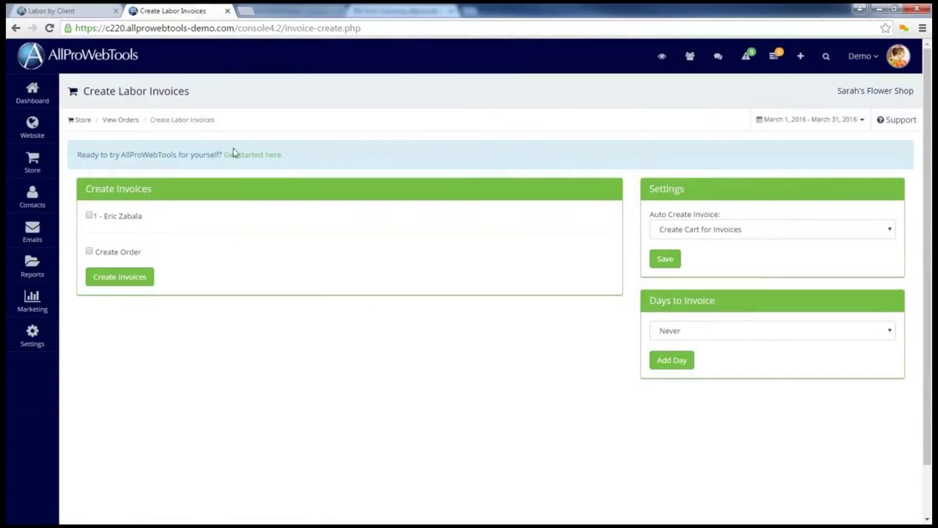
{"action": "left_click", "coordinate": [89, 215]}
{"action": "left_click", "coordinate": [121, 283]}
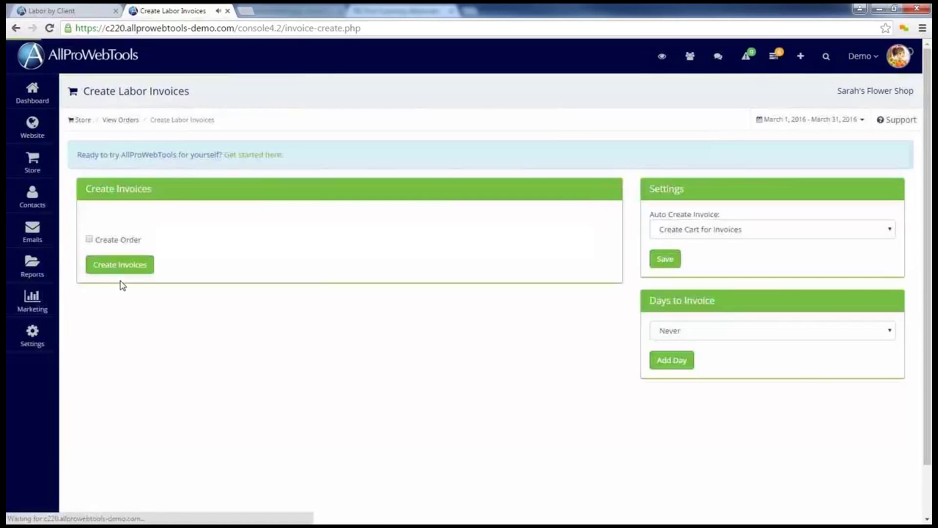
Step: View the dashboard timeline, find the invoiced client by first name, and open the New Abandoned Cart from the contact's Workflow Timeline
{"action": "left_click", "coordinate": [52, 92]}
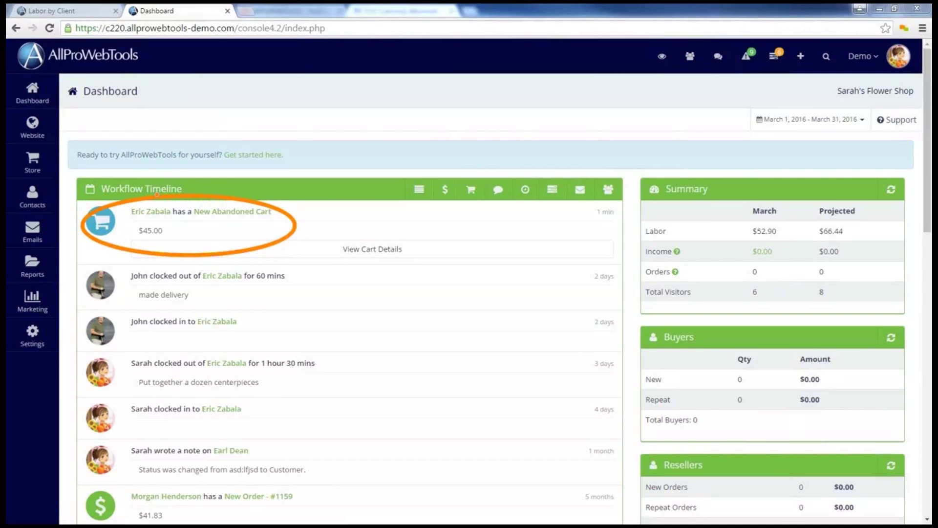
{"action": "left_click", "coordinate": [827, 57]}
{"action": "type", "text": "eric"}
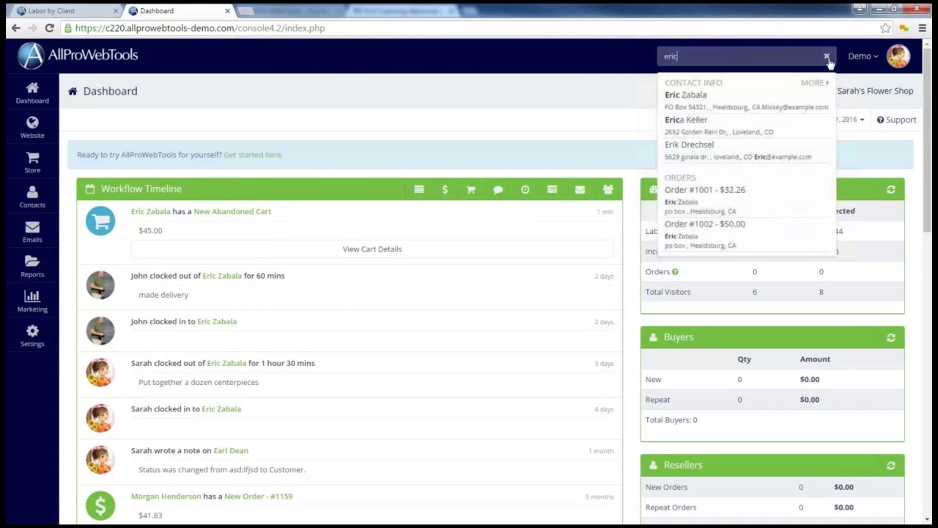
{"action": "left_click", "coordinate": [696, 97]}
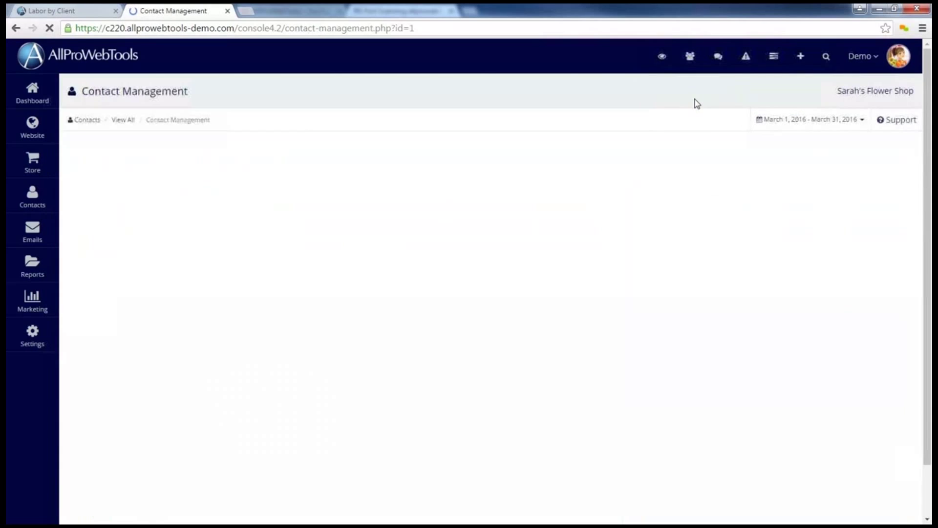
{"action": "scroll", "coordinate": [314, 116], "scroll_direction": "down", "scroll_amount": 2}
{"action": "scroll", "coordinate": [314, 116], "scroll_direction": "down", "scroll_amount": 5}
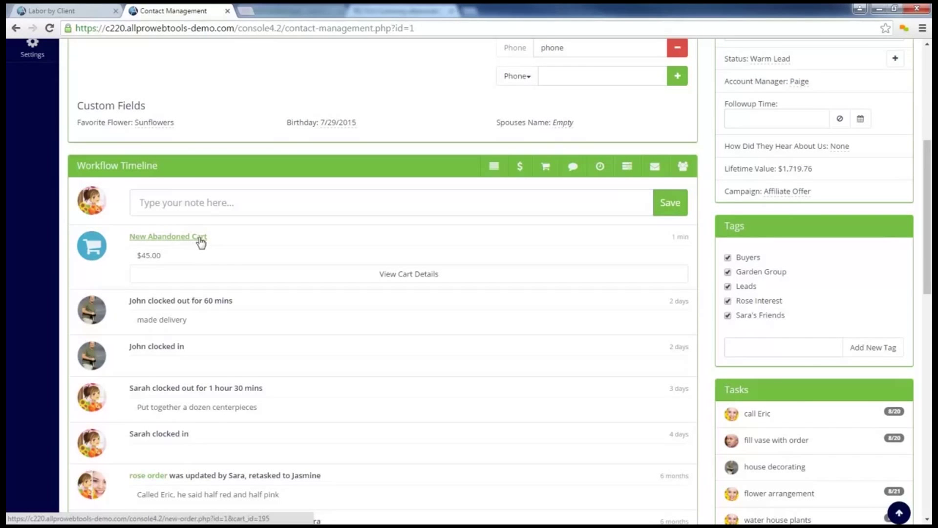
{"action": "left_click", "coordinate": [147, 238]}
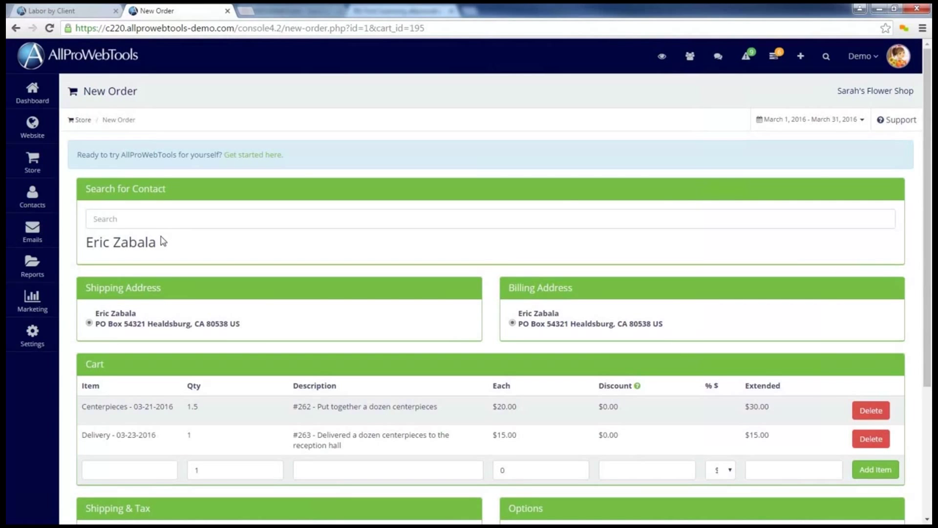
Step: Review the delivery item's description in the cart and add one Red Roses - Roses Red item
{"action": "scroll", "coordinate": [161, 237], "scroll_direction": "down", "scroll_amount": 3}
{"action": "left_click_drag", "start_coordinate": [279, 324], "coordinate": [446, 329]}
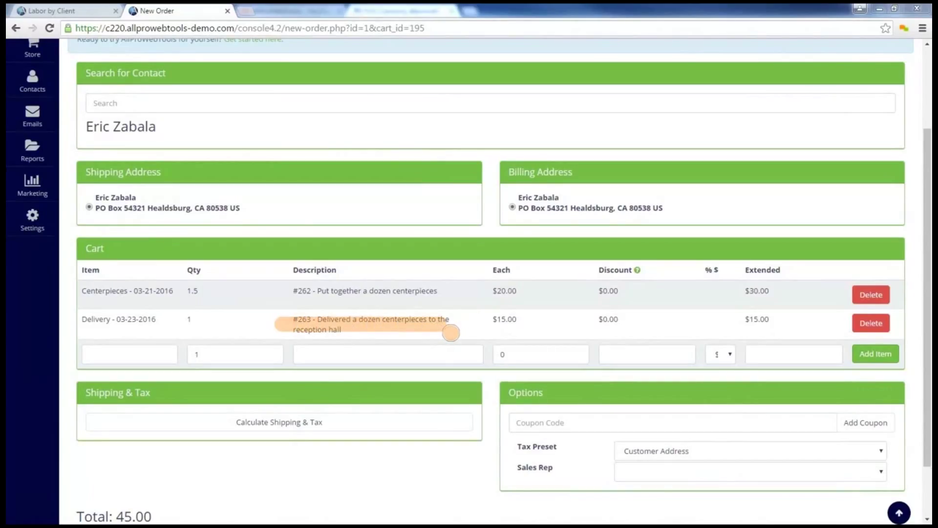
{"action": "key", "text": "Escape"}
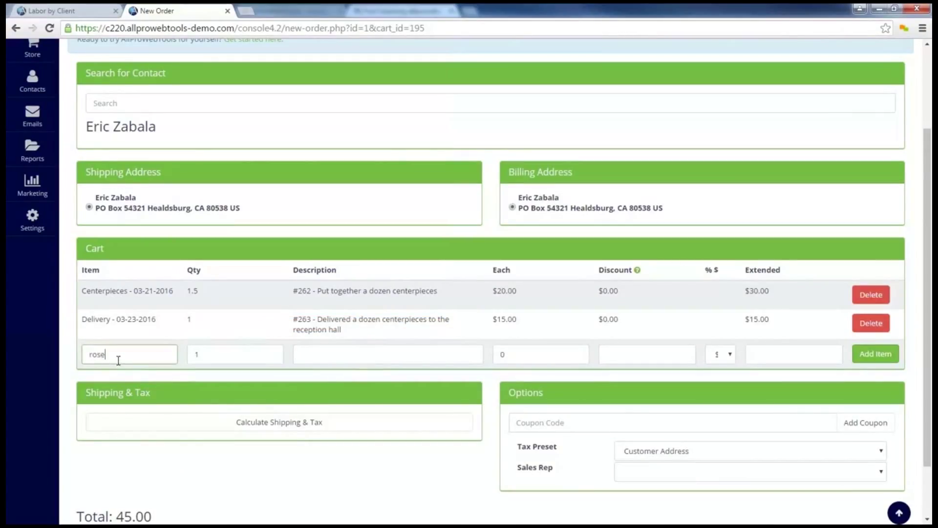
{"action": "left_click", "coordinate": [123, 389]}
{"action": "left_click", "coordinate": [875, 354]}
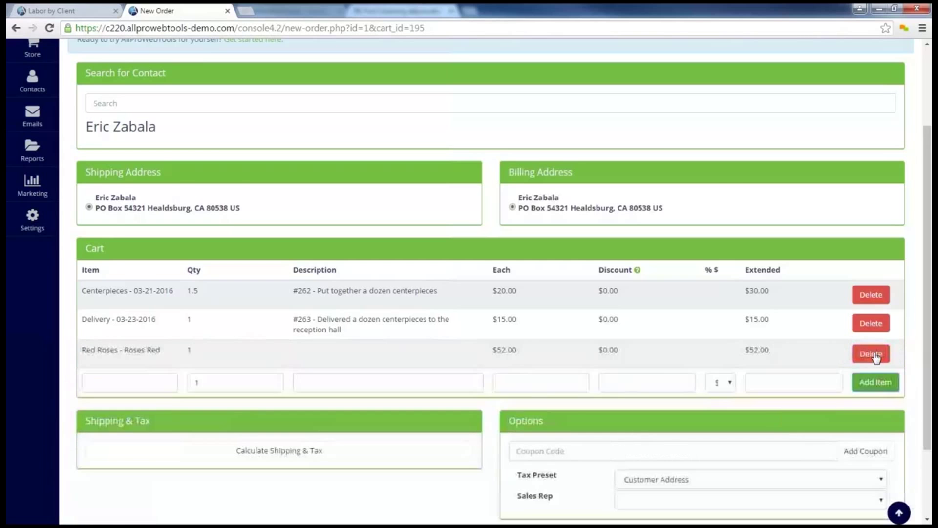
Step: Calculate shipping and tax, choose Free Shipping, and create the order from the cart
{"action": "scroll", "coordinate": [840, 355], "scroll_direction": "down", "scroll_amount": 2}
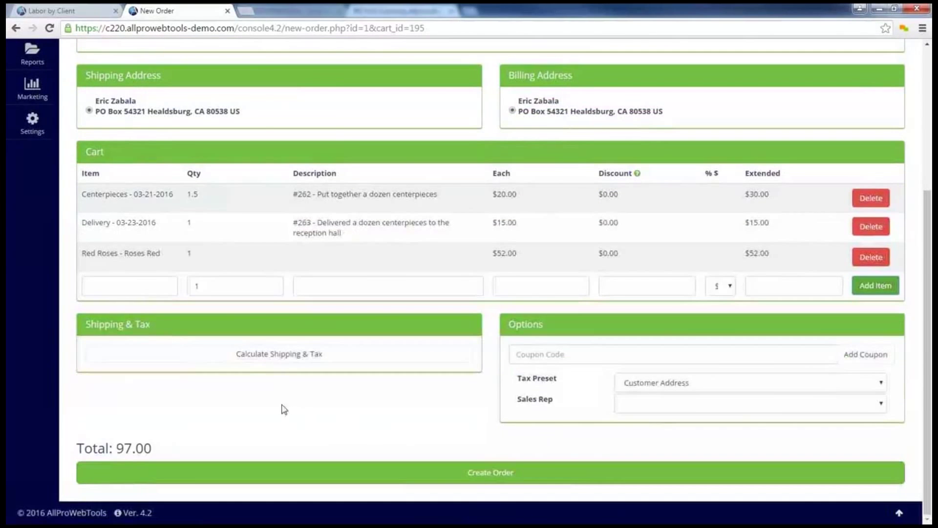
{"action": "left_click", "coordinate": [250, 360]}
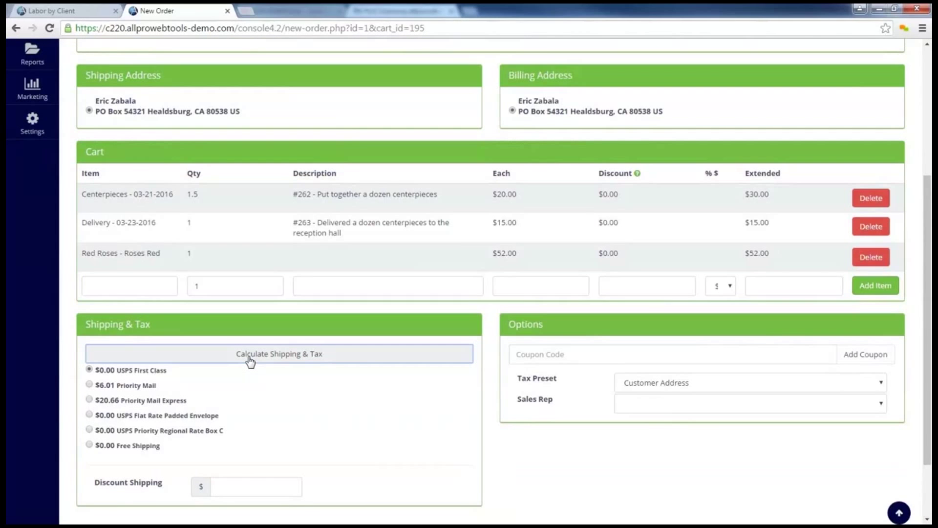
{"action": "left_click", "coordinate": [90, 444]}
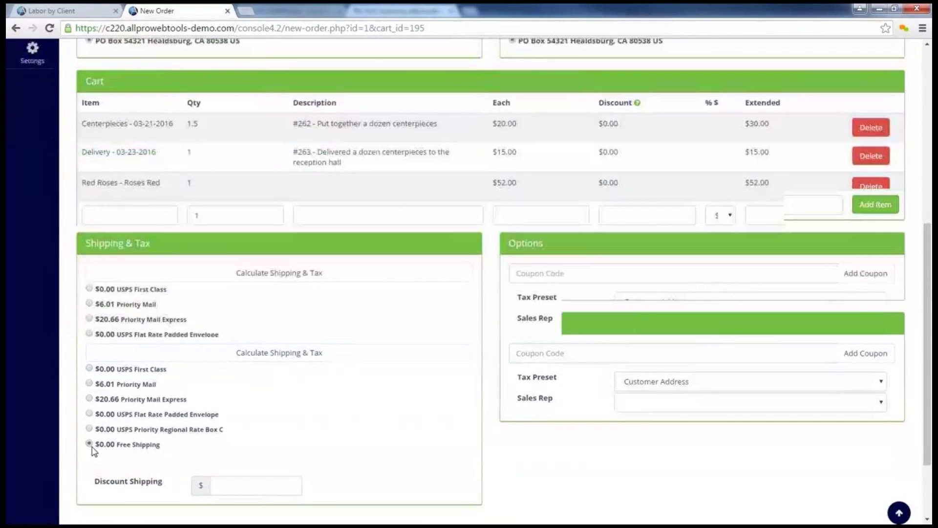
{"action": "scroll", "coordinate": [244, 486], "scroll_direction": "down", "scroll_amount": 2}
{"action": "left_click", "coordinate": [531, 475]}
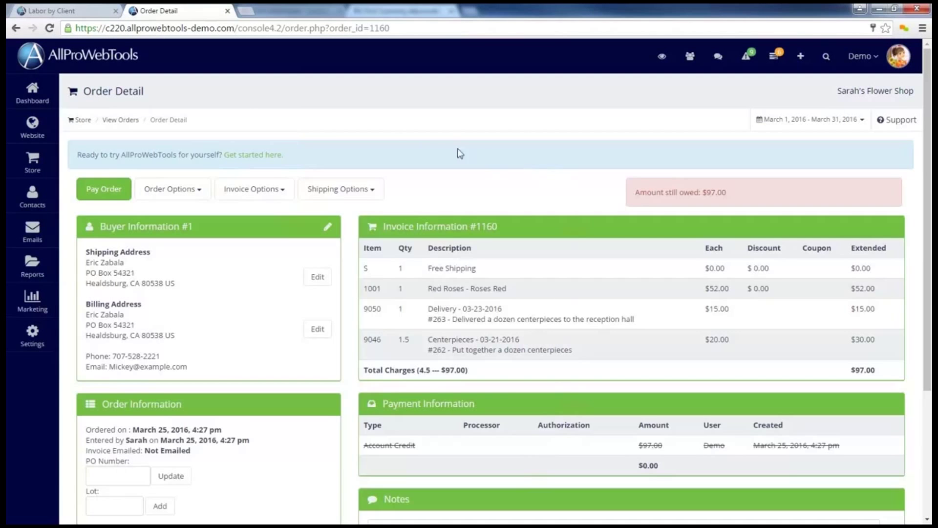
Step: Look at the invoice option for emailing the customer, and start paying the order
{"action": "left_click", "coordinate": [278, 191]}
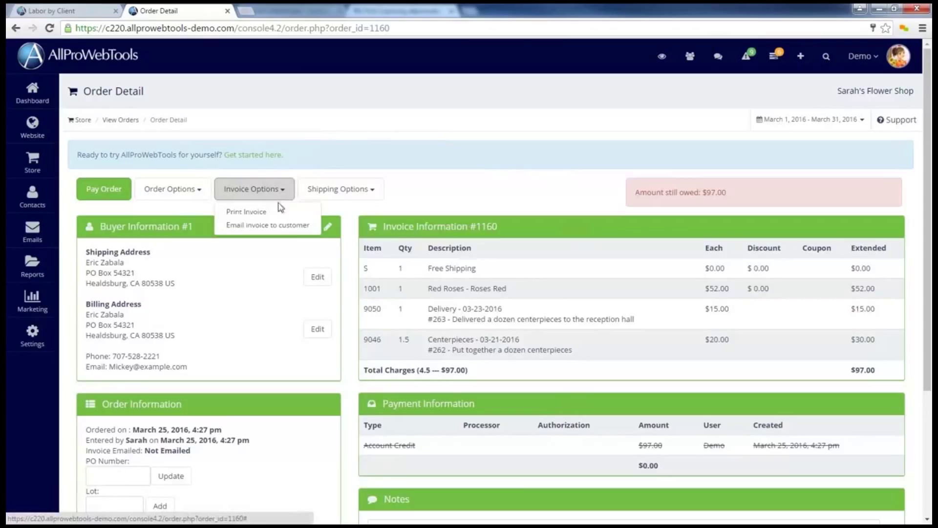
{"action": "left_click", "coordinate": [278, 227]}
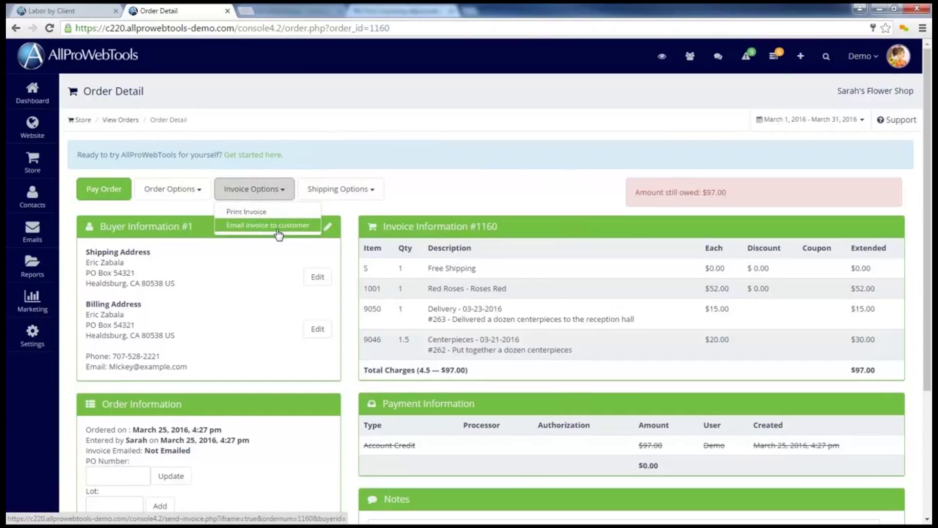
{"action": "left_click", "coordinate": [108, 188]}
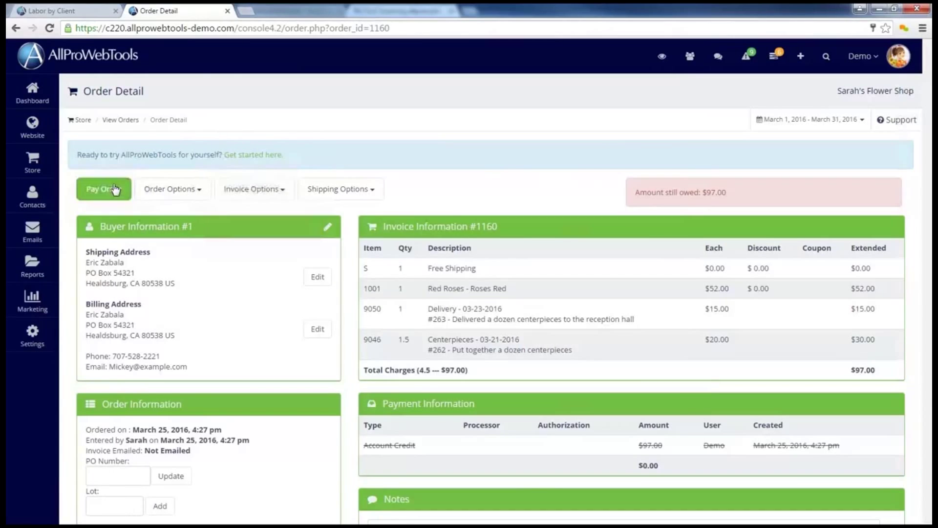